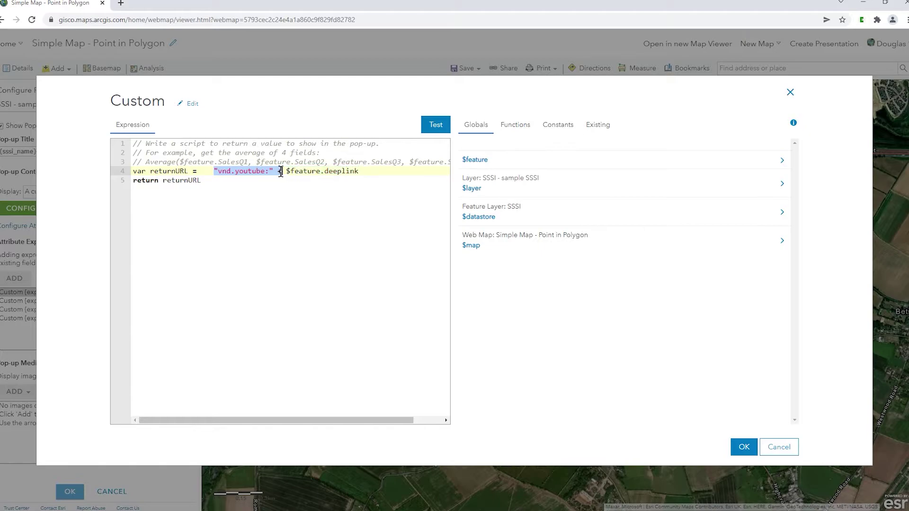
# - Examine how the first custom expression joins "vnd.youtube:" with $feature.deeplink and returns returnURL, and close it without saving
pyautogui.click(247, 182)
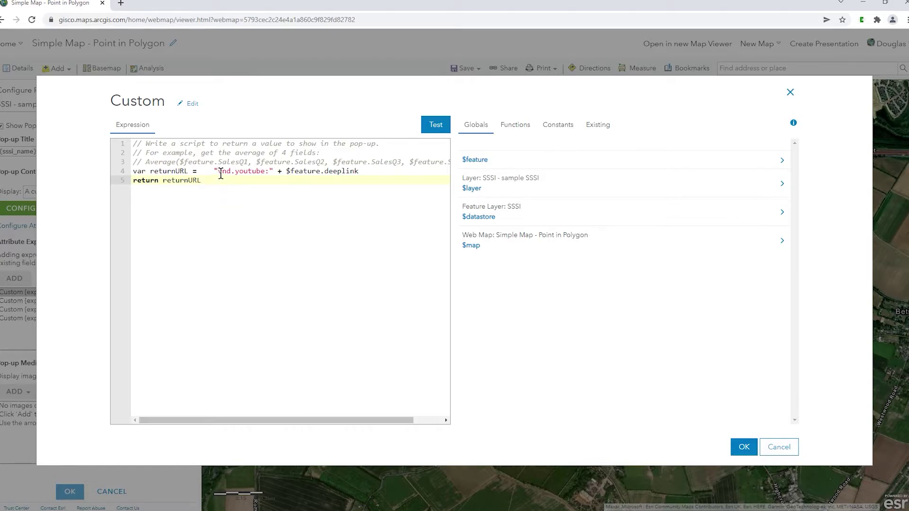
pyautogui.moveTo(217, 171); pyautogui.dragTo(269, 172)
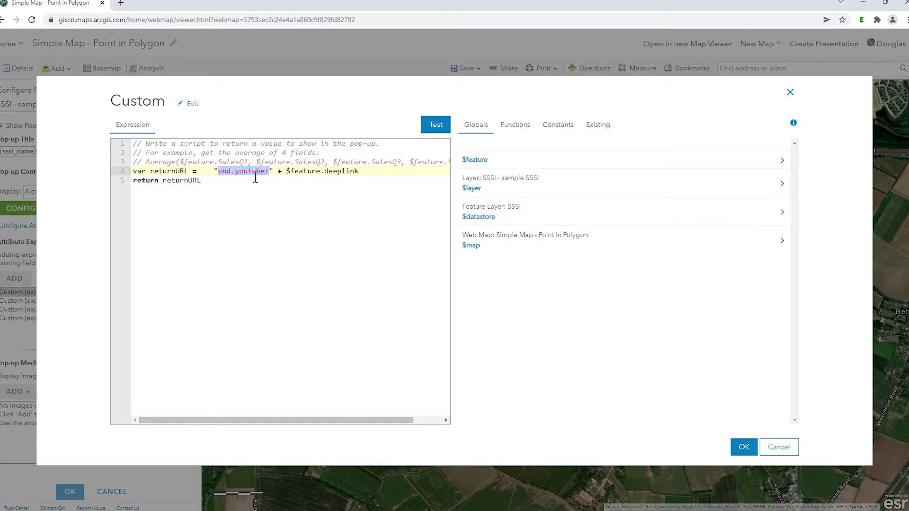
pyautogui.click(231, 181)
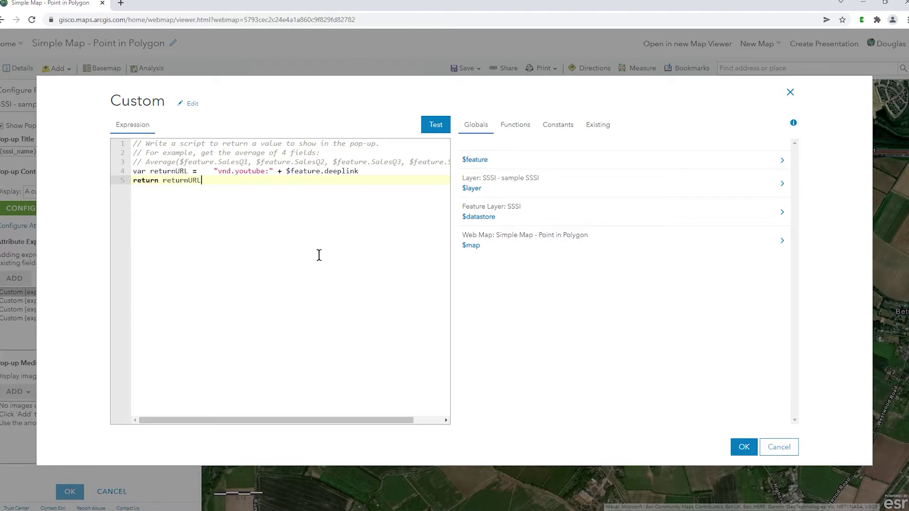
pyautogui.moveTo(359, 171); pyautogui.dragTo(286, 171)
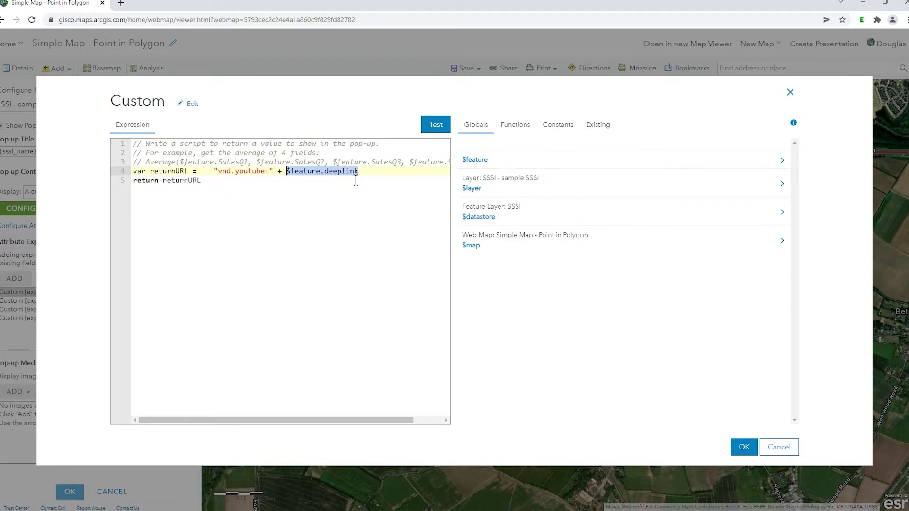
pyautogui.click(367, 172)
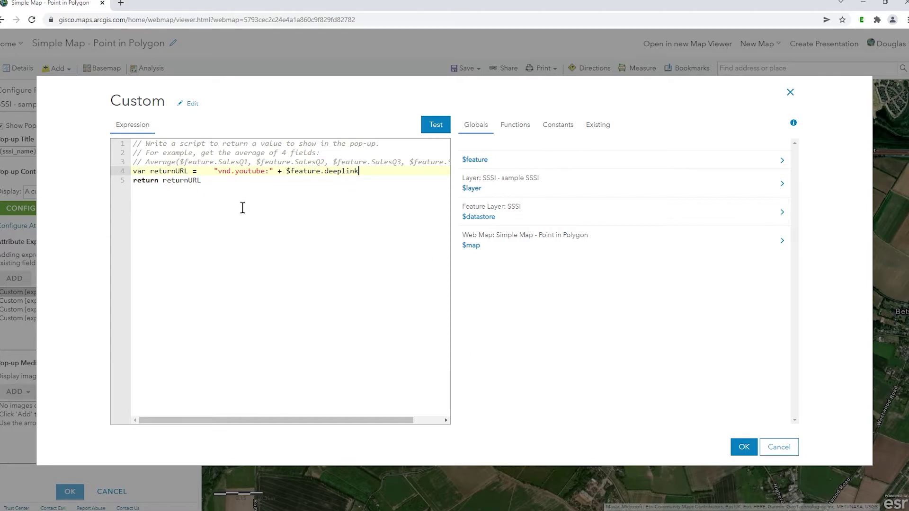
pyautogui.doubleClick(201, 181)
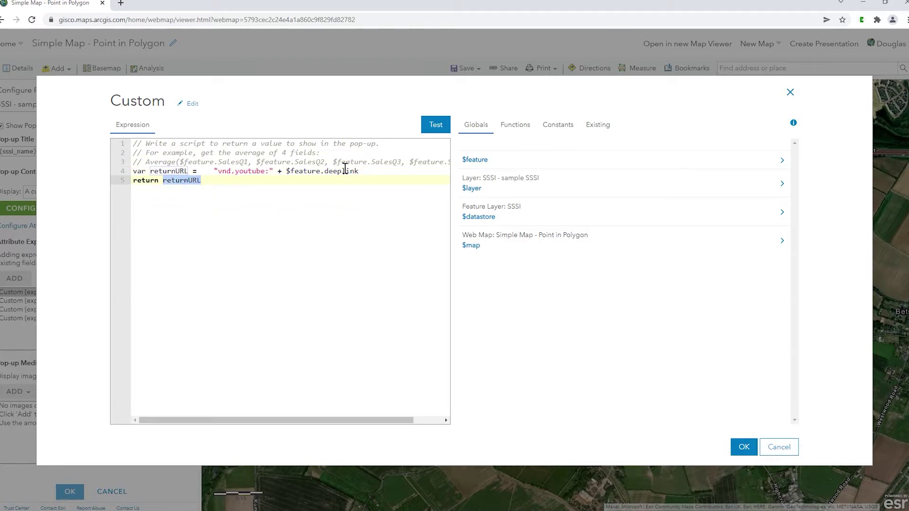
pyautogui.click(221, 189)
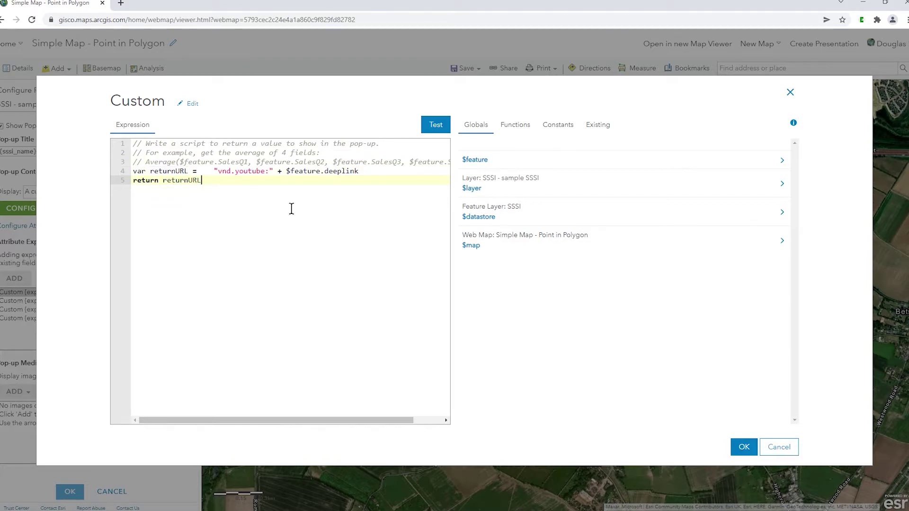
pyautogui.click(789, 454)
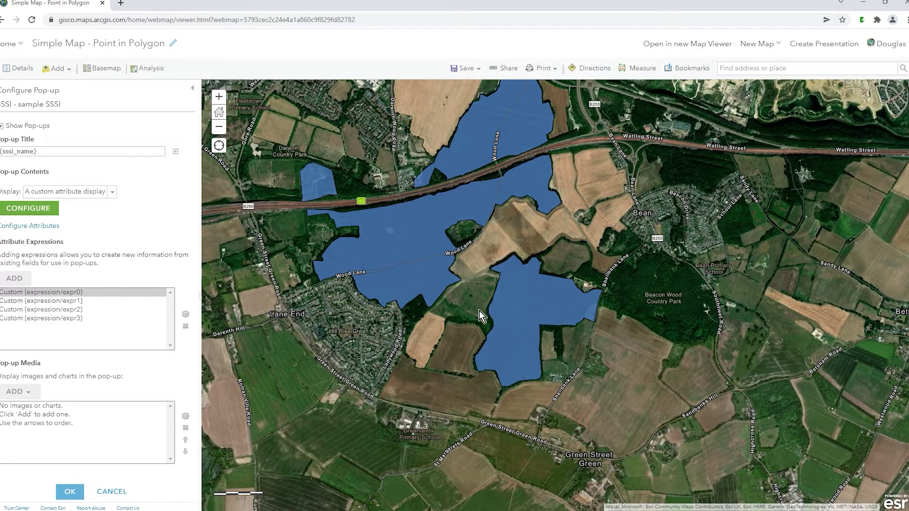
# - View the Darenth Wood polygon's pop-up on the map, check its URI value, and close the pop-up
pyautogui.click(500, 321)
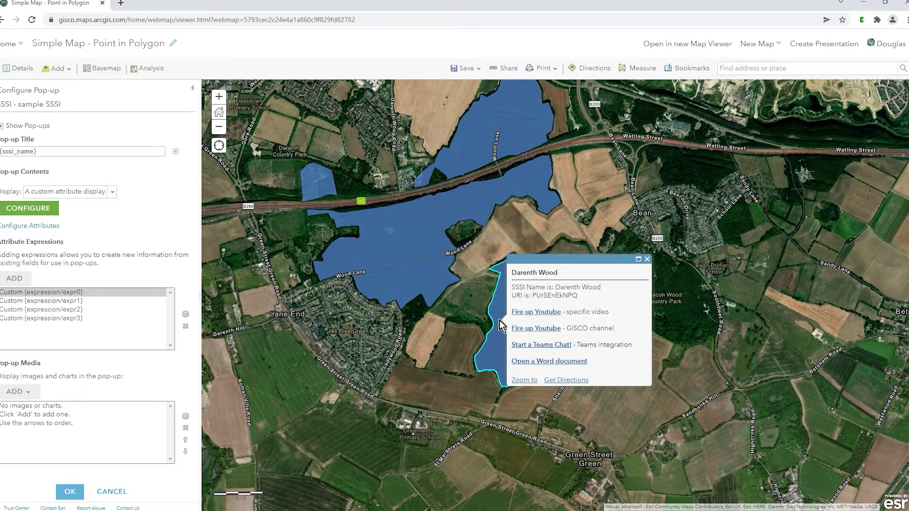
pyautogui.doubleClick(556, 295)
pyautogui.click(648, 259)
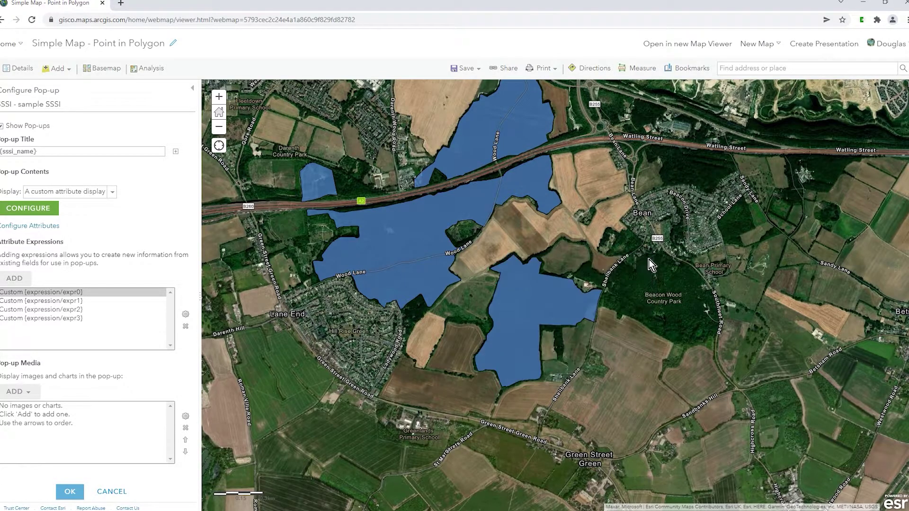
# - Leave the pop-up configuration and inspect the DeepLinkURI and Custom columns in the enlarged SSSI attribute table, closing it when done
pyautogui.click(99, 493)
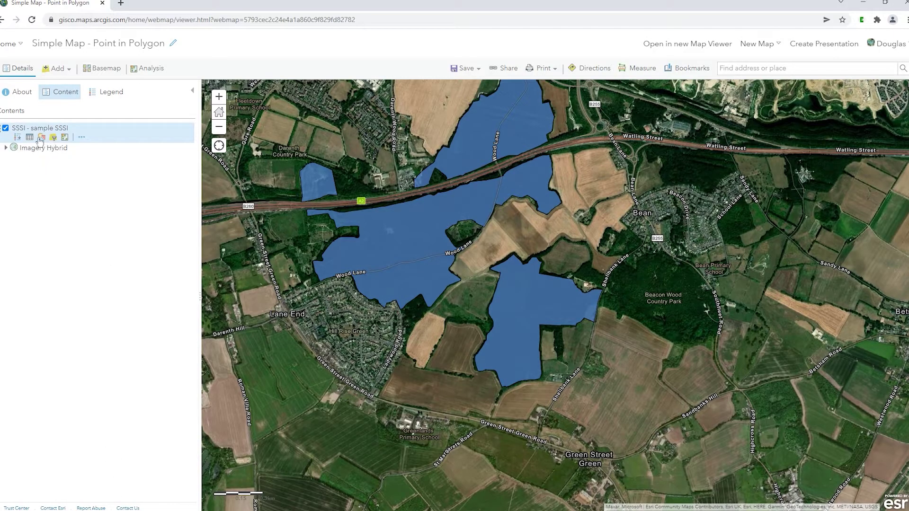
pyautogui.click(30, 138)
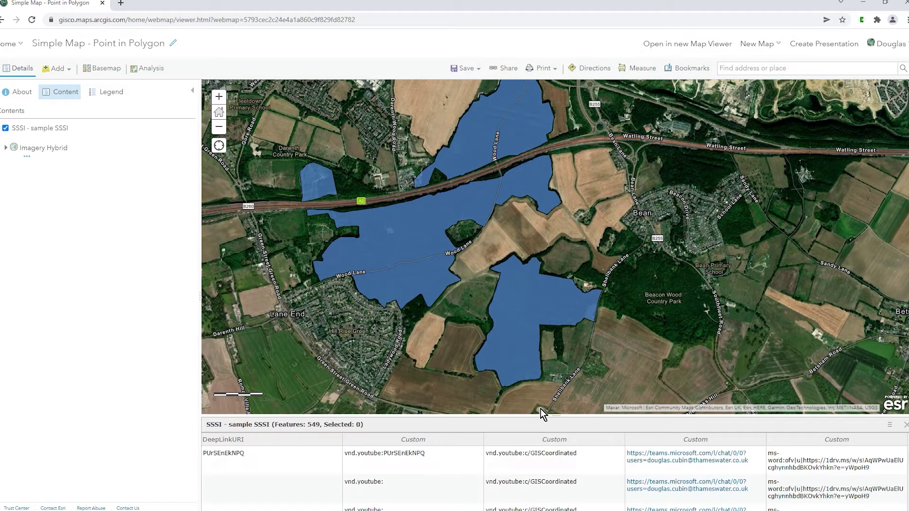
pyautogui.moveTo(554, 416); pyautogui.dragTo(549, 264)
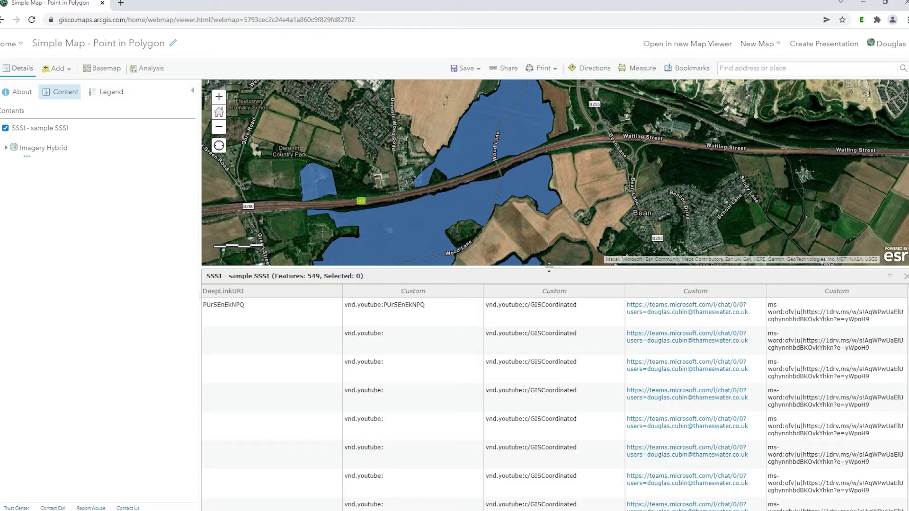
pyautogui.scroll(-1, 882, 368)
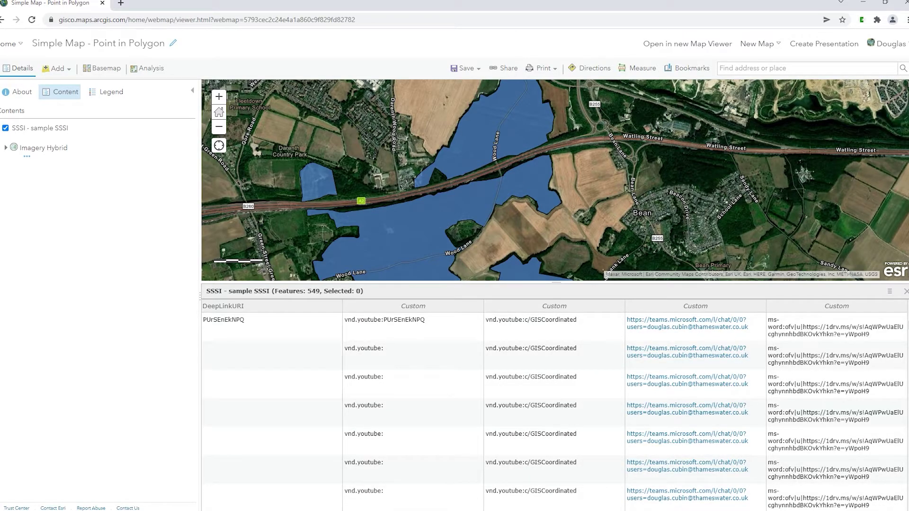
pyautogui.click(904, 293)
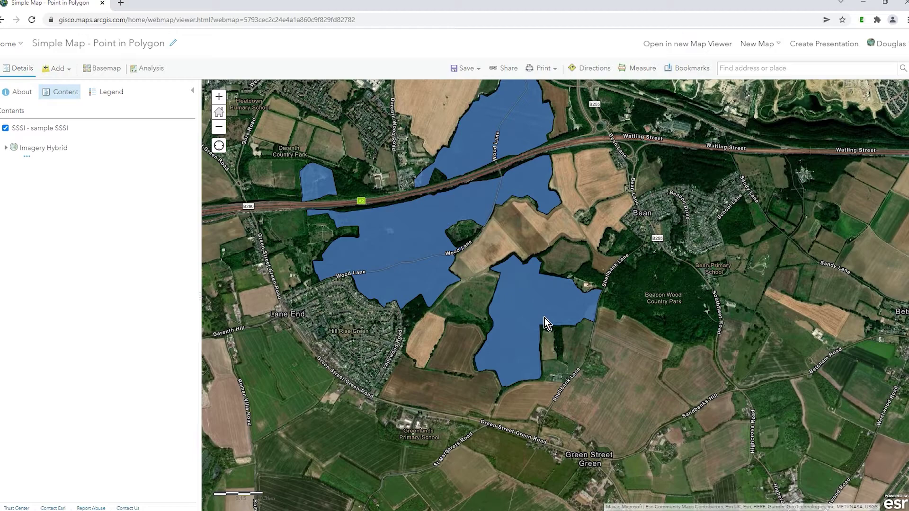
# - Reopen the SSSI layer's pop-up configuration, review the script of expression/expr0, and close it without saving
pyautogui.click(81, 137)
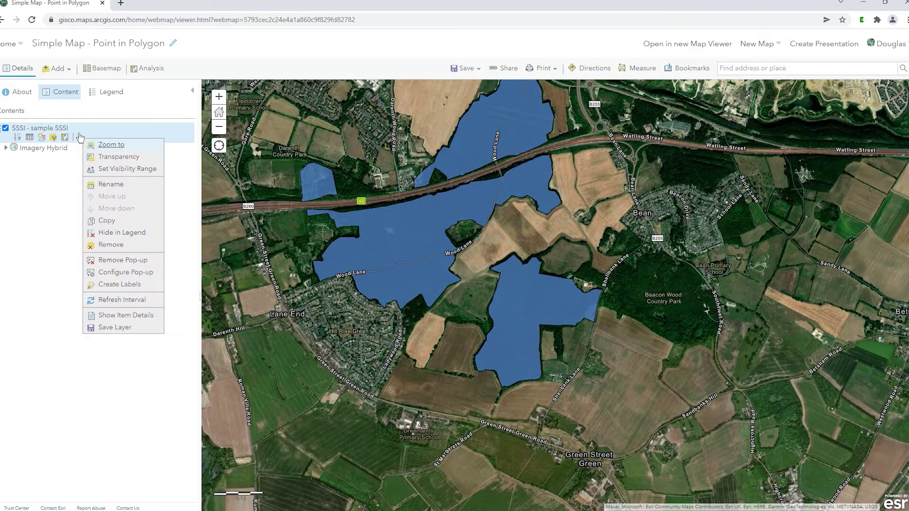
pyautogui.click(114, 274)
pyautogui.click(62, 292)
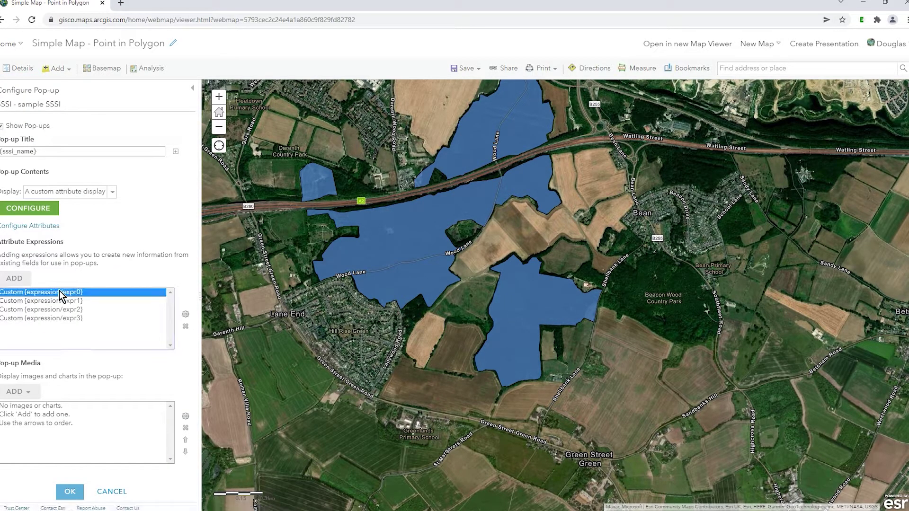
pyautogui.click(186, 314)
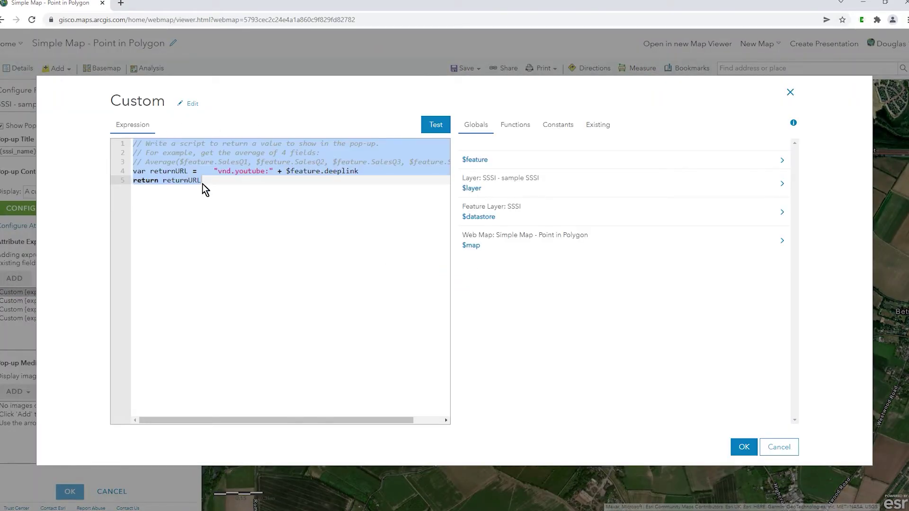
pyautogui.click(203, 184)
pyautogui.moveTo(213, 171)
pyautogui.mouseDown()
pyautogui.moveTo(361, 173)
pyautogui.moveTo(230, 172)
pyautogui.mouseUp()
pyautogui.click(215, 190)
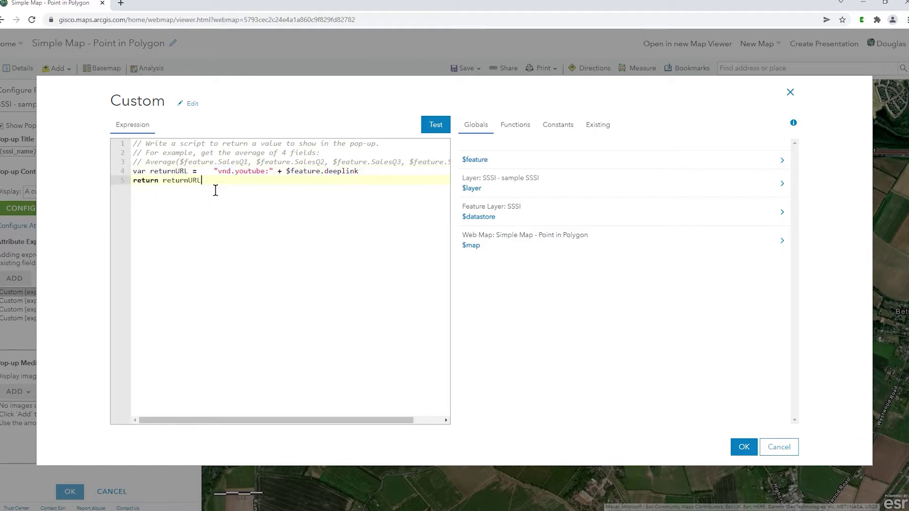
pyautogui.click(780, 448)
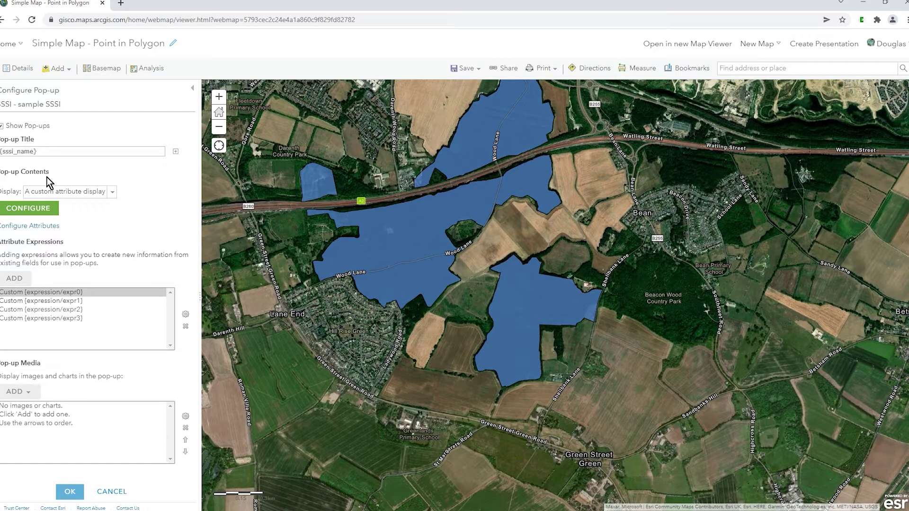
# - Open the custom attribute display of the pop-up contents, look through its links, and show the HTML source
pyautogui.click(39, 210)
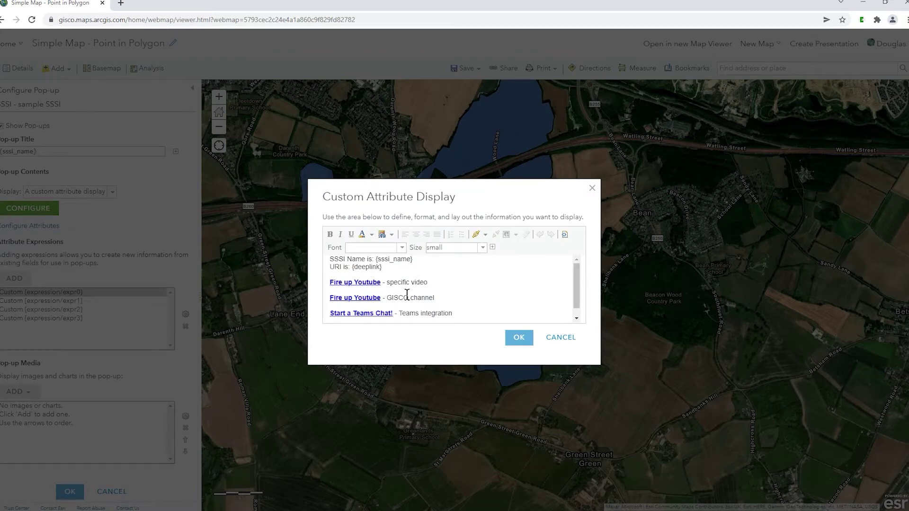
pyautogui.scroll(-1, 406, 299)
pyautogui.scroll(1, 426, 291)
pyautogui.click(565, 235)
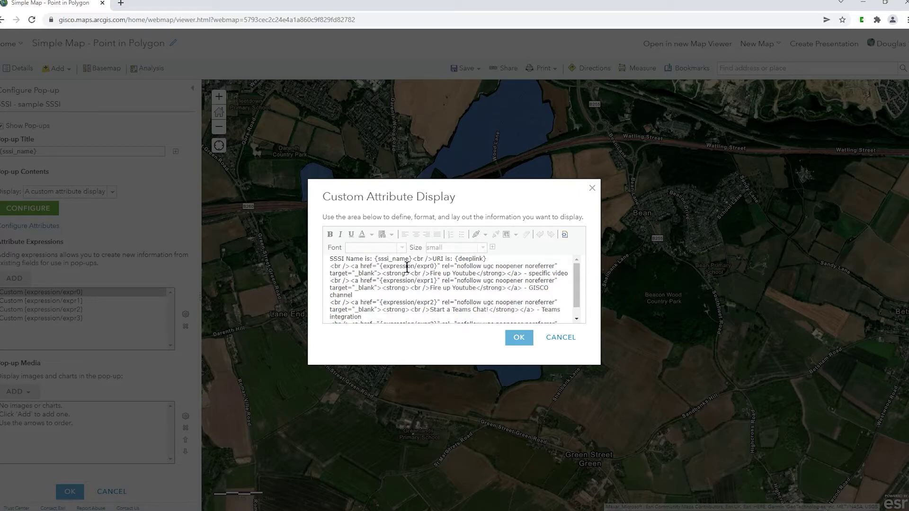
# - Examine the first YouTube link's HTML, including its rel attribute and {expression/expr0} target, and close the display without saving
pyautogui.moveTo(354, 274); pyautogui.dragTo(357, 261)
pyautogui.click(364, 263)
pyautogui.moveTo(473, 267); pyautogui.dragTo(560, 268)
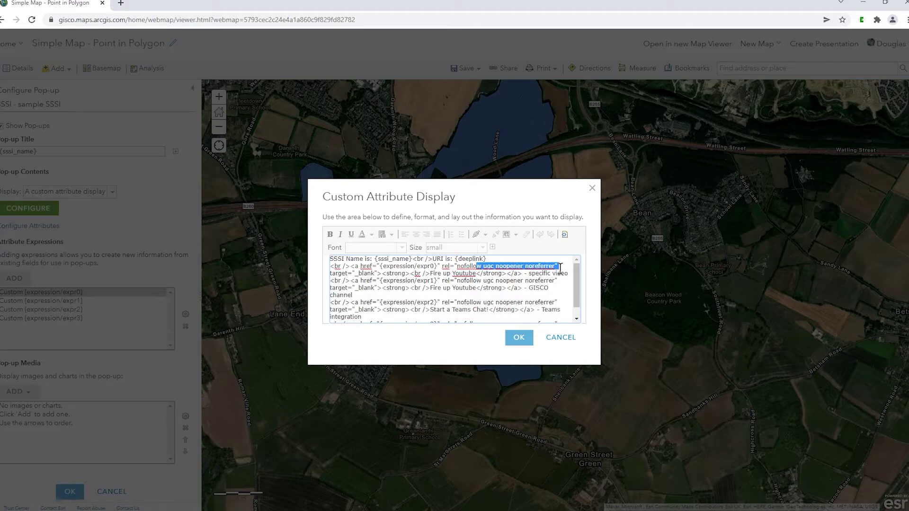
pyautogui.click(455, 274)
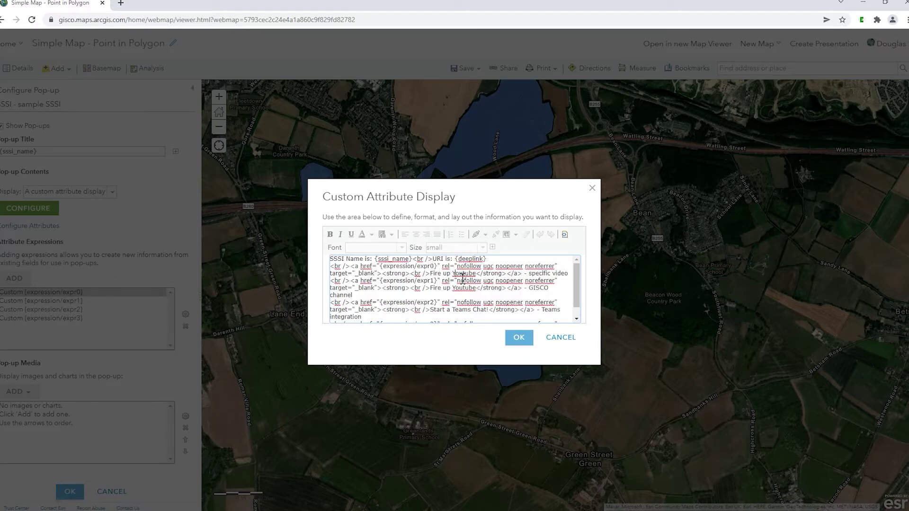
pyautogui.click(414, 280)
pyautogui.click(375, 297)
pyautogui.moveTo(437, 266); pyautogui.dragTo(381, 266)
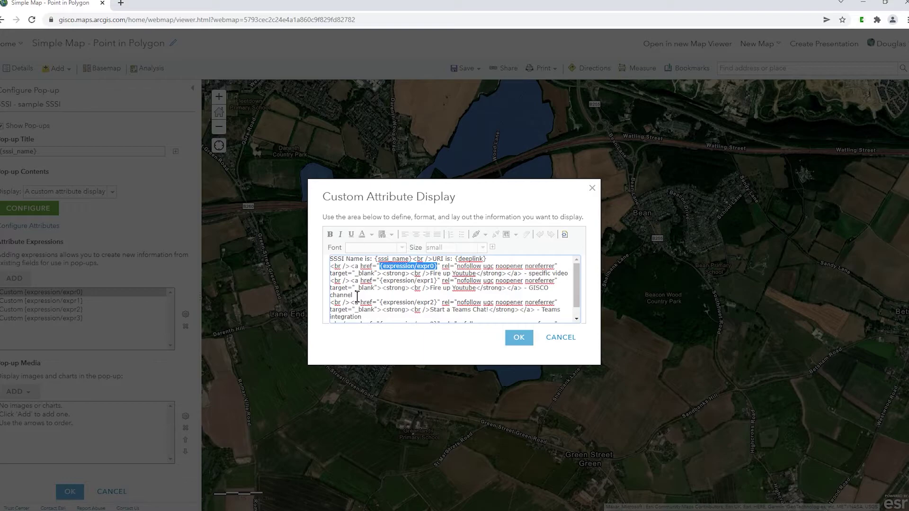
pyautogui.click(569, 339)
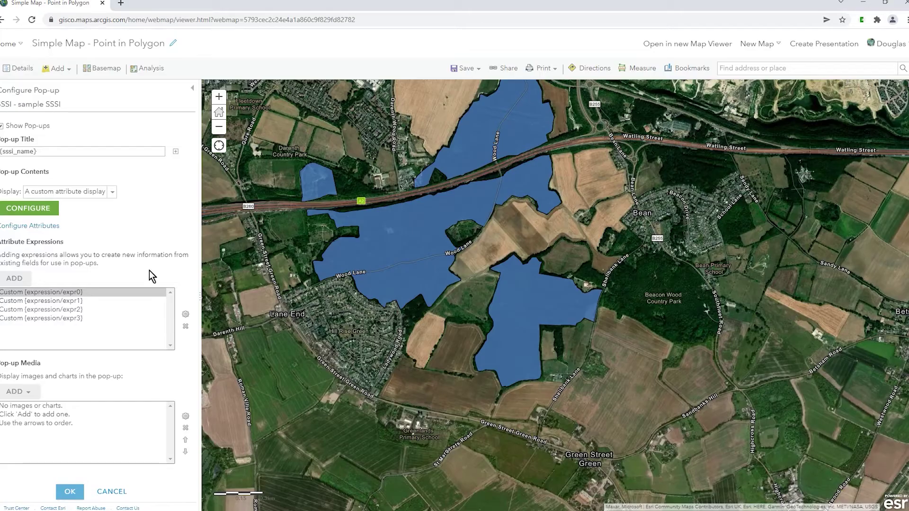
# - Review the script of expression/expr1 with its fixed YouTube channel URL, and close it without saving
pyautogui.doubleClick(68, 305)
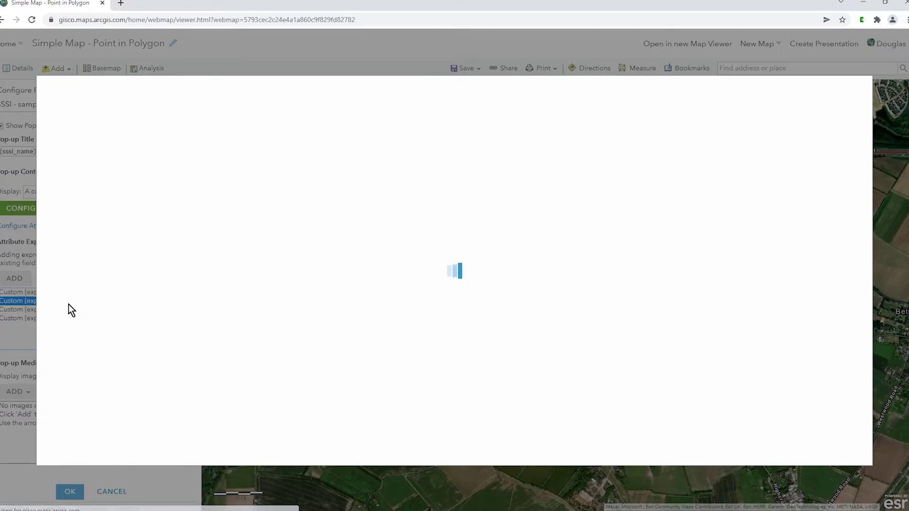
pyautogui.click(360, 182)
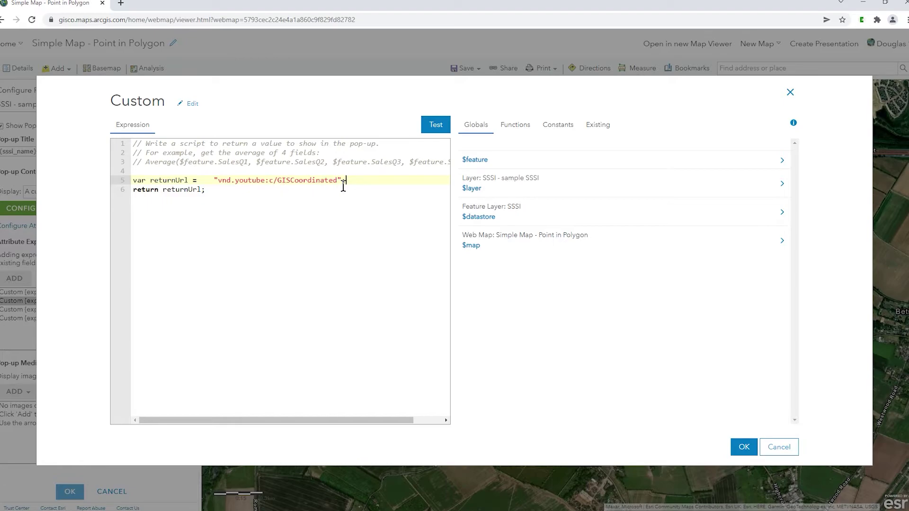
pyautogui.click(782, 448)
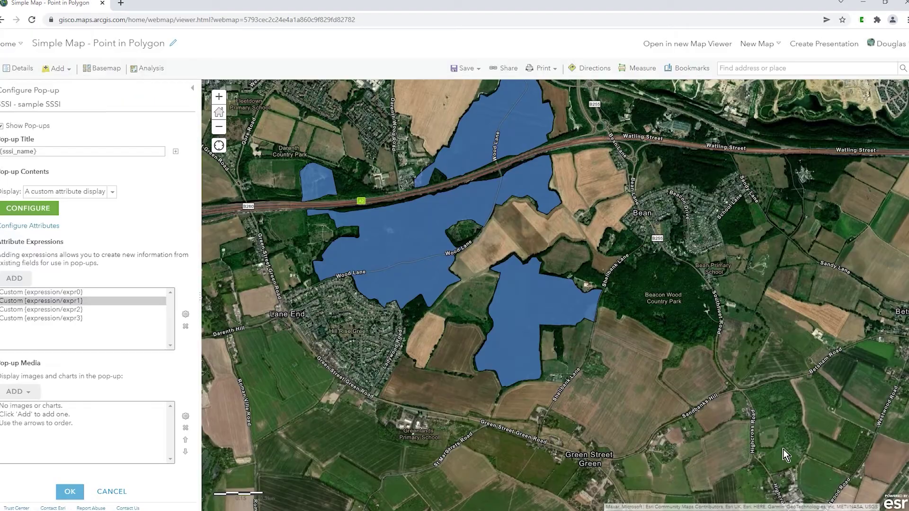
# - Open expression/expr2 and examine the Microsoft Teams chat URL it returns
pyautogui.doubleClick(81, 311)
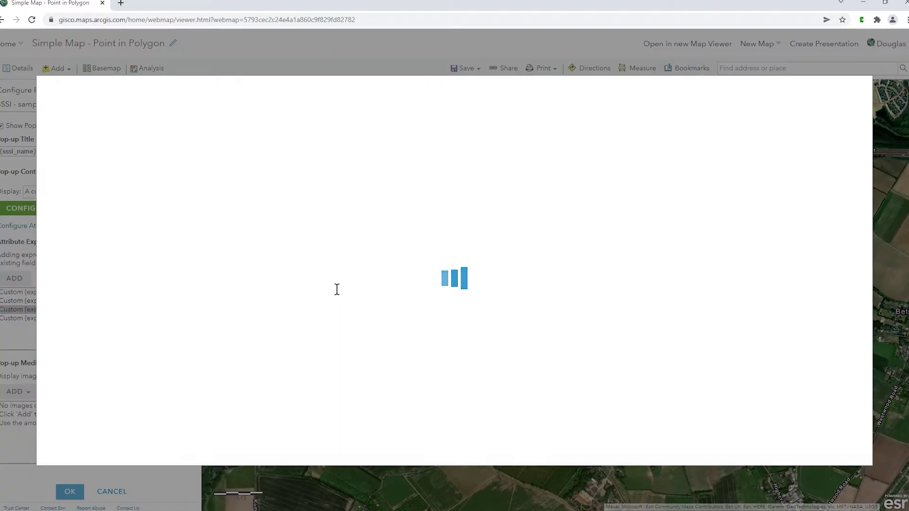
pyautogui.click(233, 189)
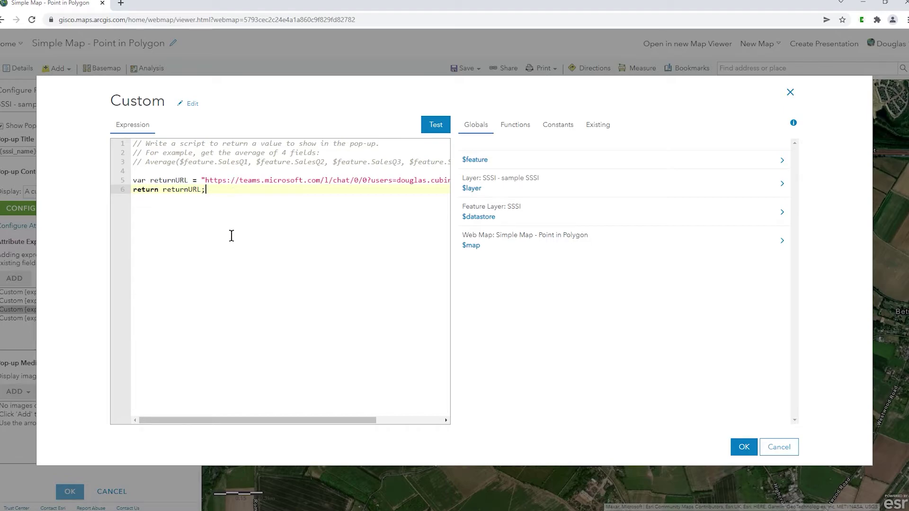
pyautogui.moveTo(338, 423); pyautogui.dragTo(235, 421)
pyautogui.doubleClick(342, 180)
pyautogui.click(343, 184)
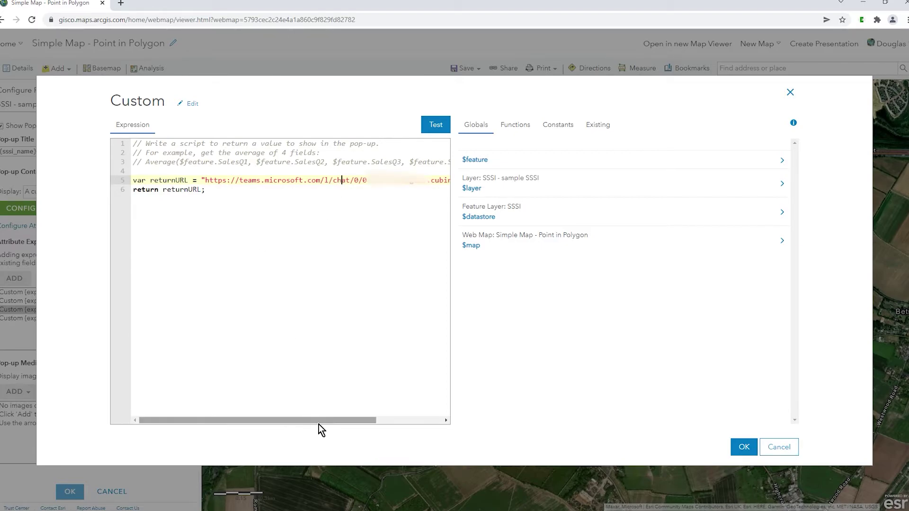
# - Add a comma after the e-mail address at the end of the Teams chat URL in the returnURL string
pyautogui.moveTo(325, 422); pyautogui.dragTo(426, 428)
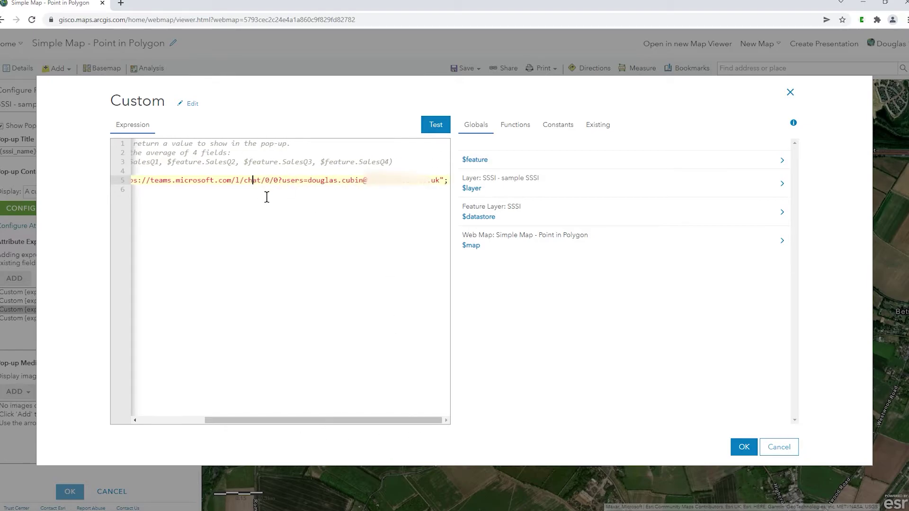
pyautogui.click(439, 181)
pyautogui.write(',')
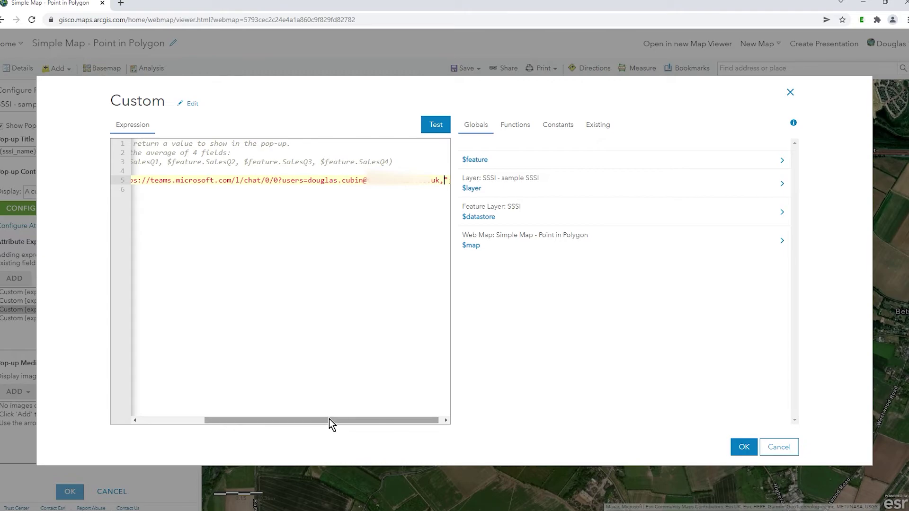
pyautogui.moveTo(329, 419); pyautogui.dragTo(130, 429)
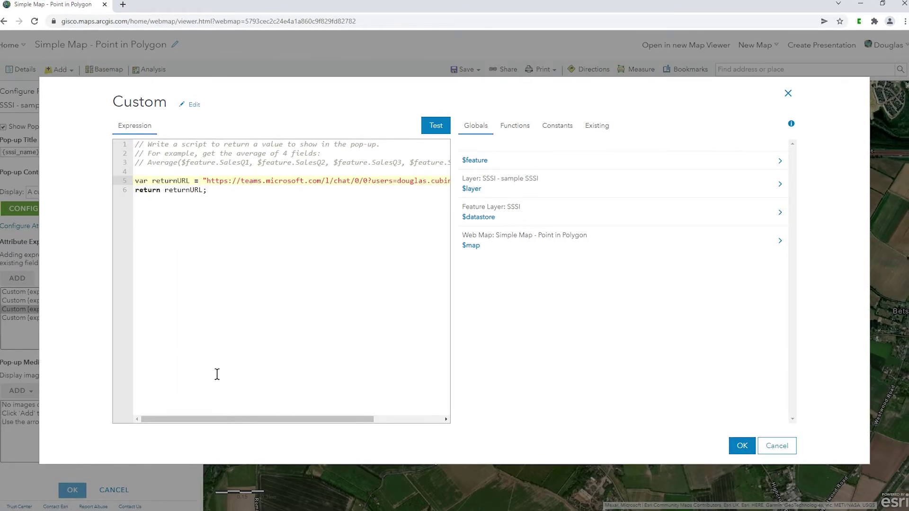
# - Close expression/expr2 without saving the edit and open expression/expr3
pyautogui.click(775, 445)
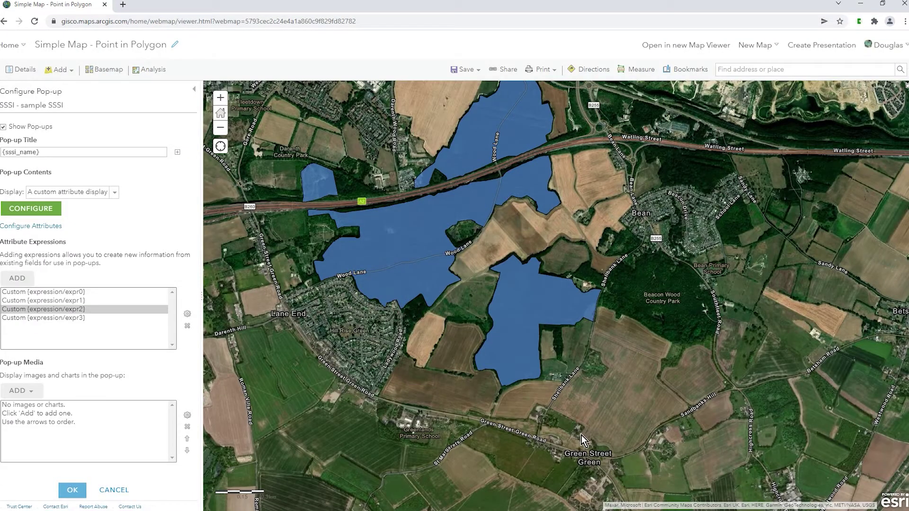
pyautogui.doubleClick(90, 317)
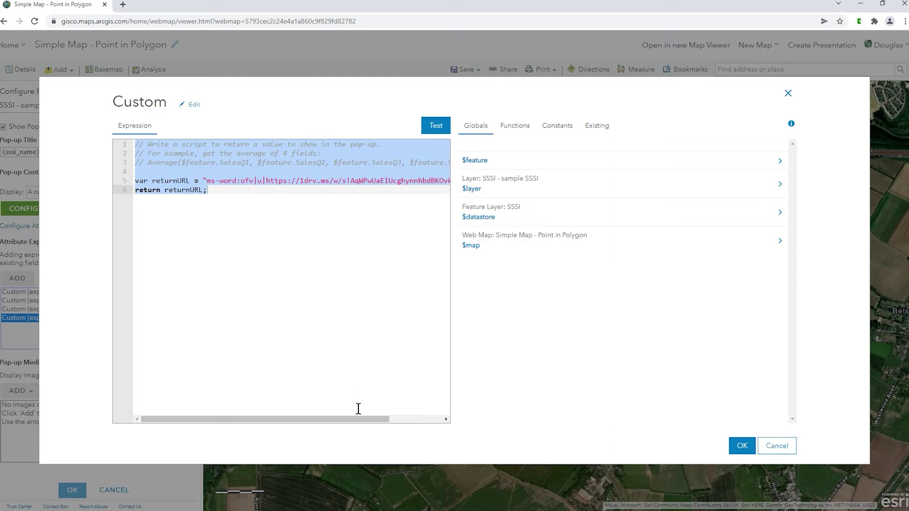
# - Split the returnURL string before https to examine its ms-word:ofv|u| prefix, and rejoin the two lines
pyautogui.click(266, 181)
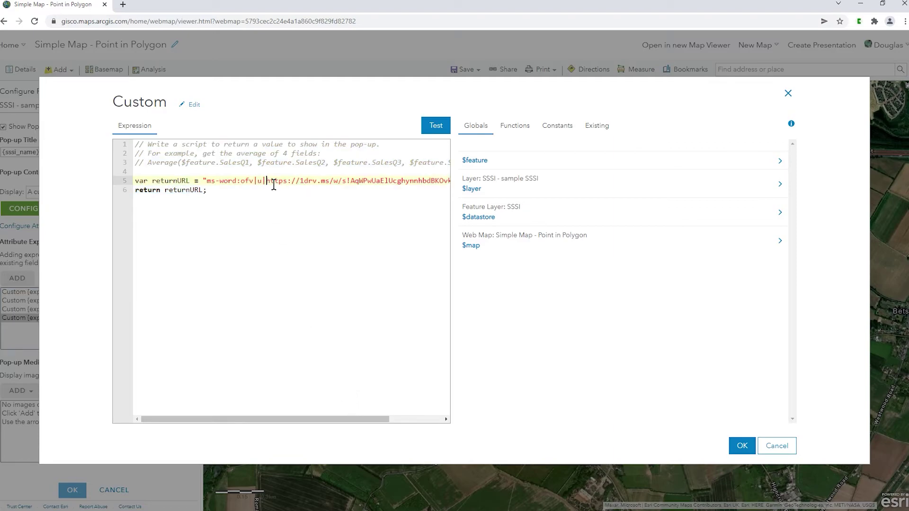
pyautogui.press('Return')
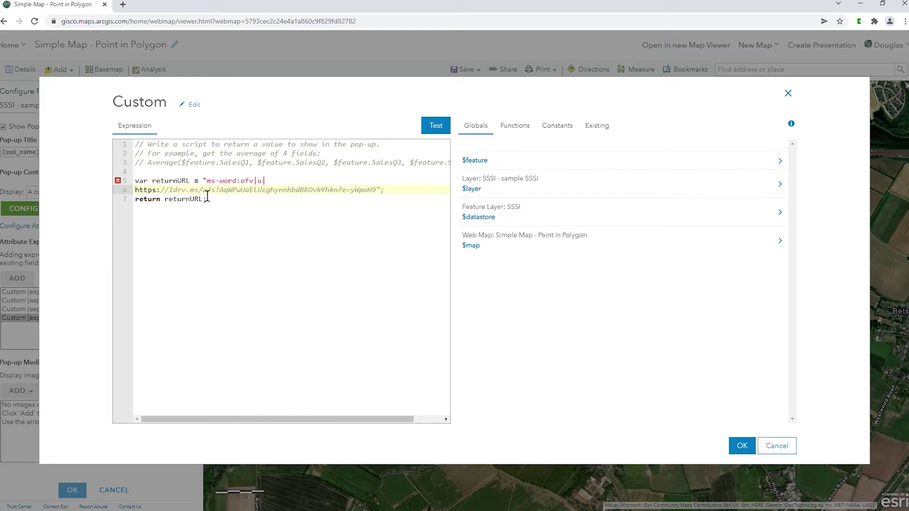
pyautogui.moveTo(208, 180); pyautogui.dragTo(252, 180)
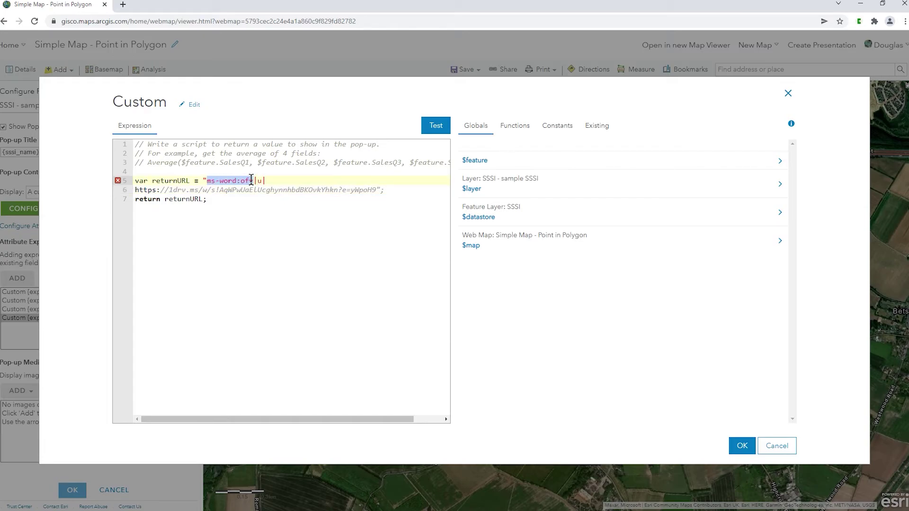
pyautogui.moveTo(251, 180); pyautogui.dragTo(237, 181)
pyautogui.click(257, 180)
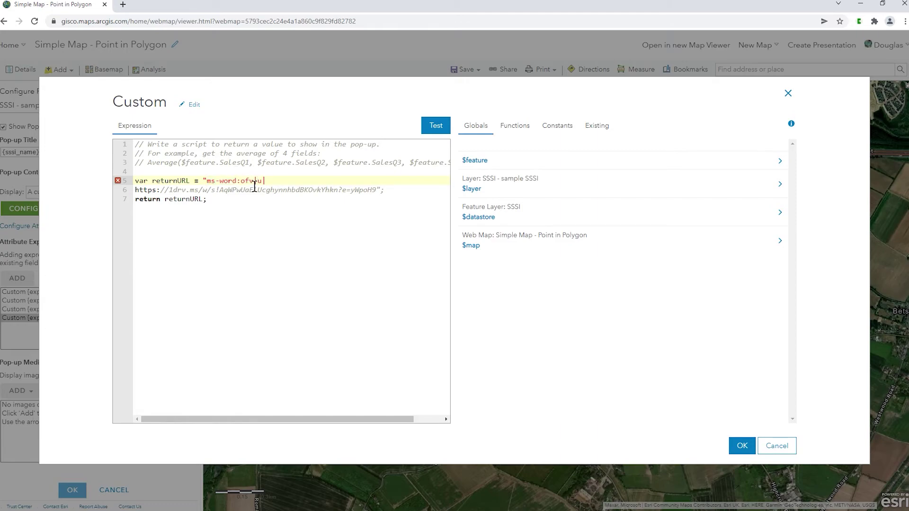
pyautogui.click(135, 190)
pyautogui.press('BackSpace')
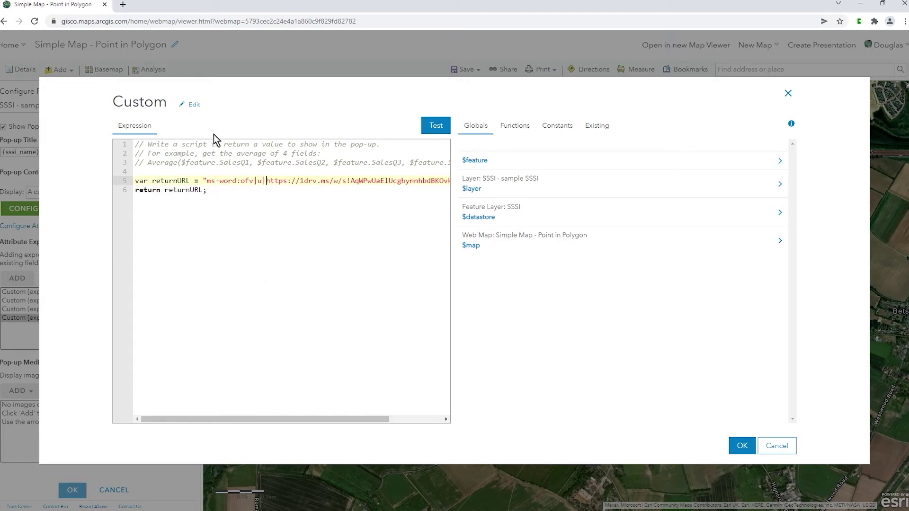
# - Examine the full 1drv.ms document link and its ms-word prefix in the returnURL string, and close expression/expr3 without saving
pyautogui.doubleClick(281, 178)
pyautogui.press('Right')
pyautogui.moveTo(353, 420); pyautogui.dragTo(414, 421)
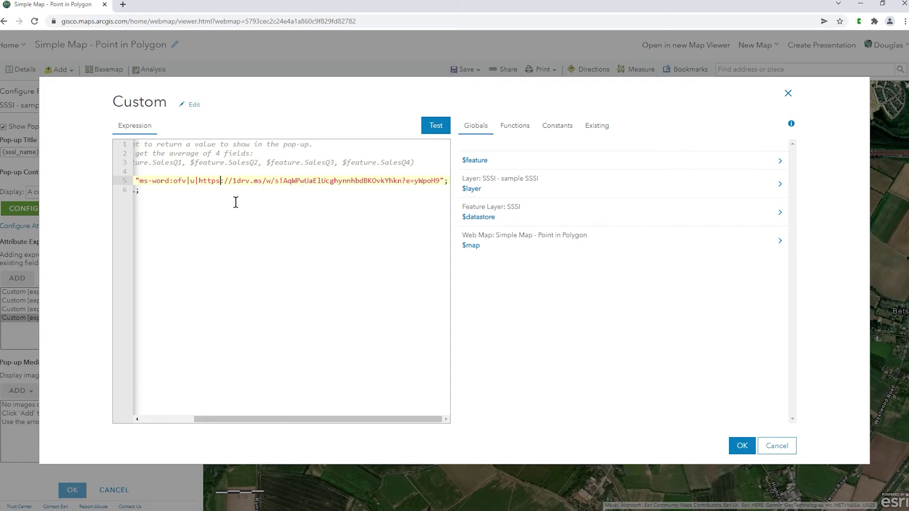
pyautogui.moveTo(306, 421); pyautogui.dragTo(204, 345)
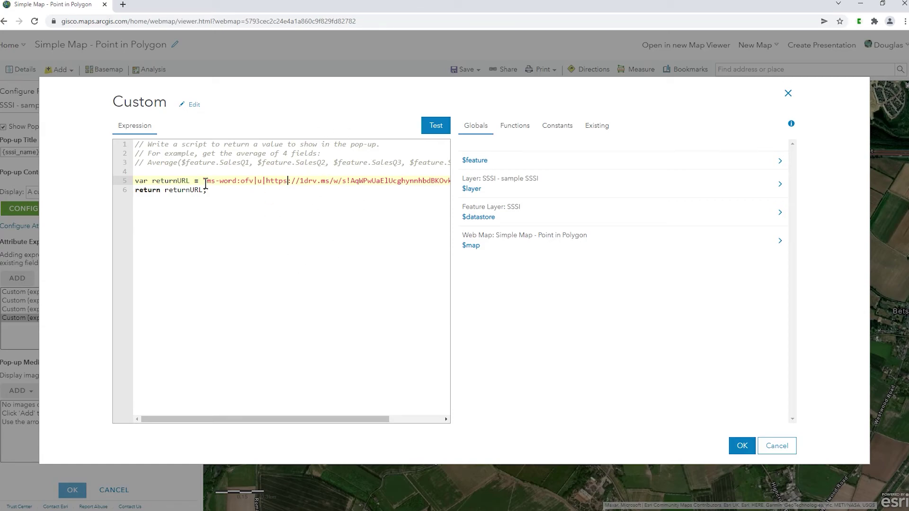
pyautogui.moveTo(206, 184); pyautogui.dragTo(237, 186)
pyautogui.click(223, 203)
pyautogui.click(765, 446)
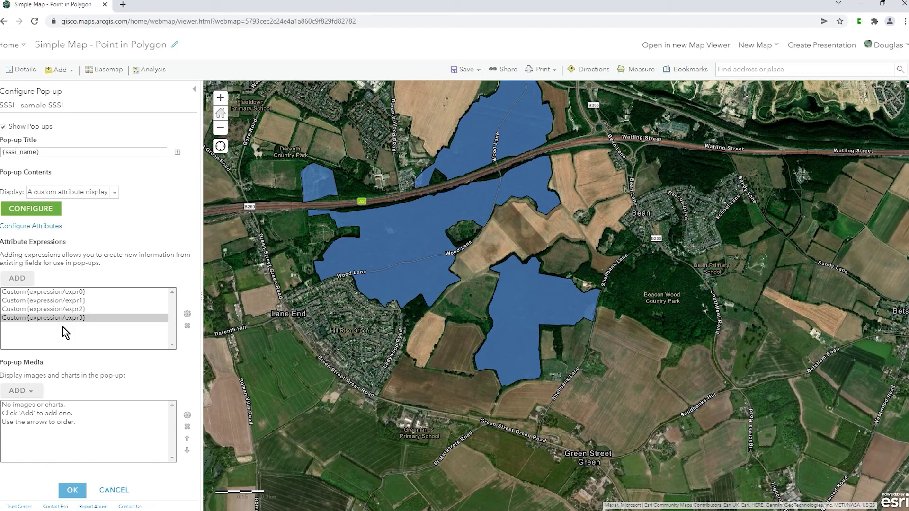
# - Review the Word document link's {expression/expr3} target in the custom attribute display's HTML and formatted views, and close it without saving
pyautogui.click(34, 211)
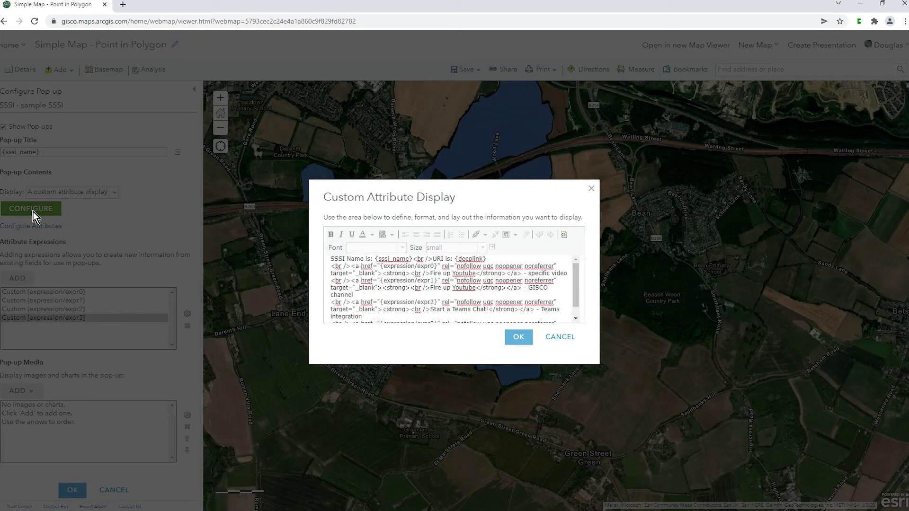
pyautogui.scroll(-1, 366, 284)
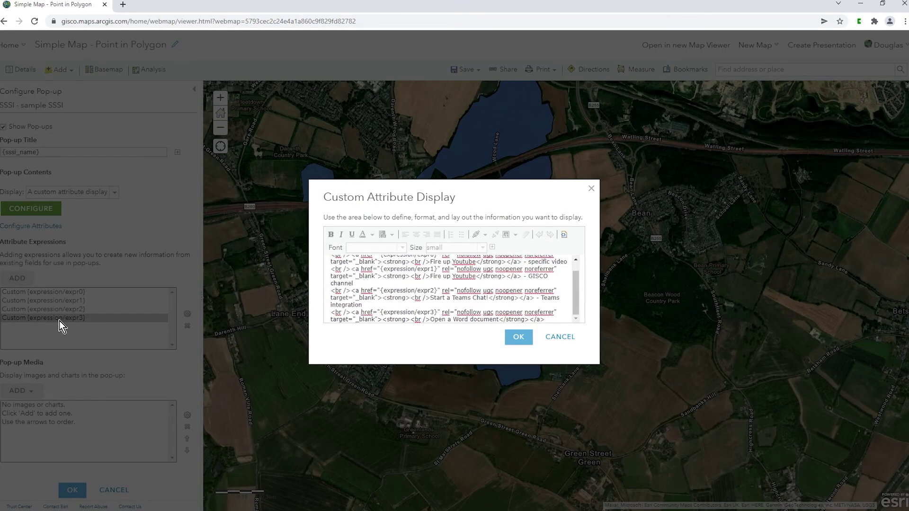
pyautogui.doubleClick(431, 313)
pyautogui.click(519, 313)
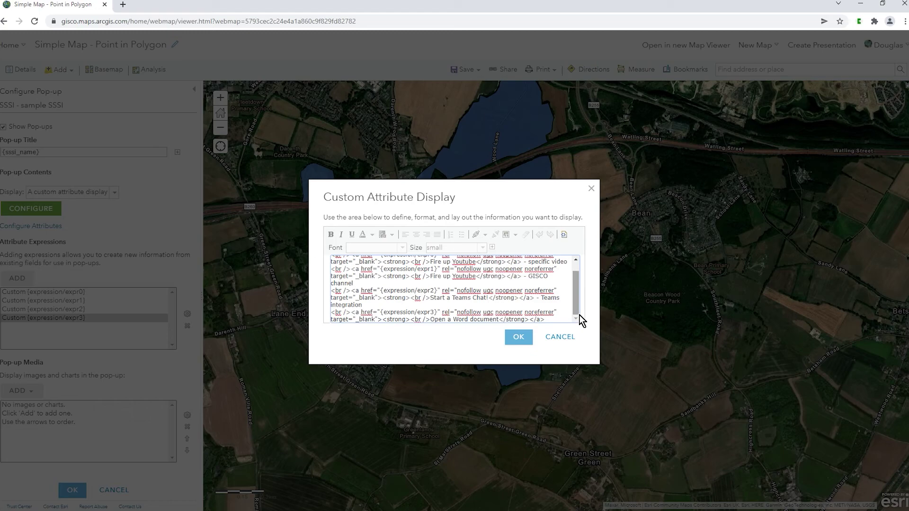
pyautogui.click(564, 234)
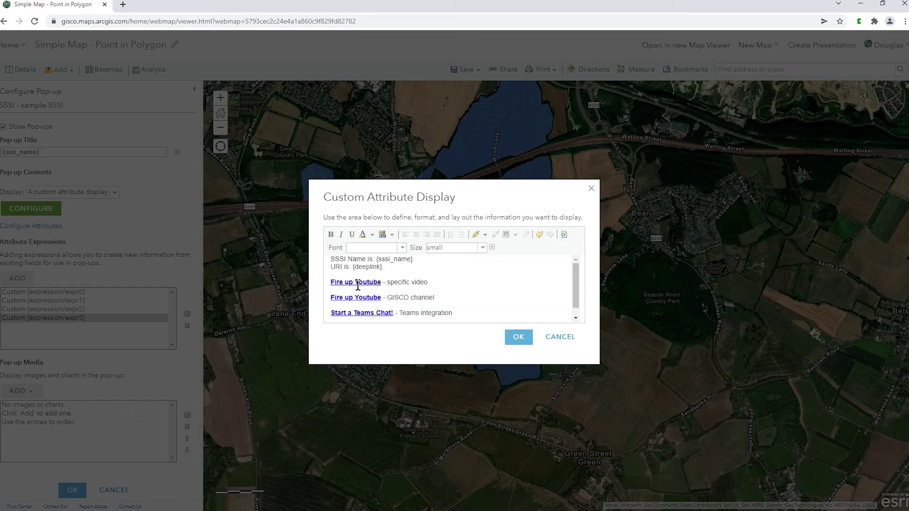
pyautogui.scroll(1, 383, 297)
pyautogui.click(570, 337)
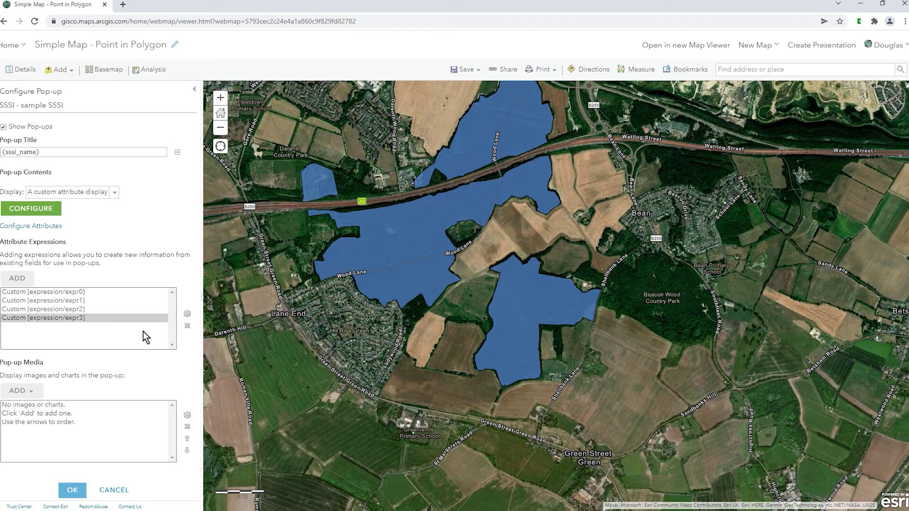